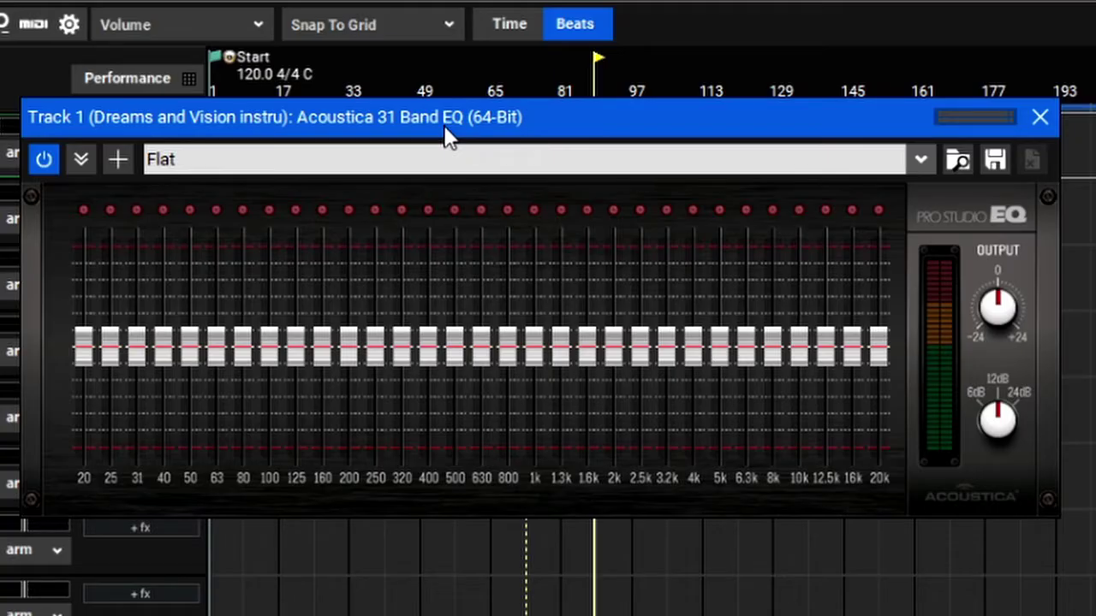
- Close the Acoustica 31 Band EQ window, leaving the 10-band Acoustica EQ visible
left_click(1038, 118)
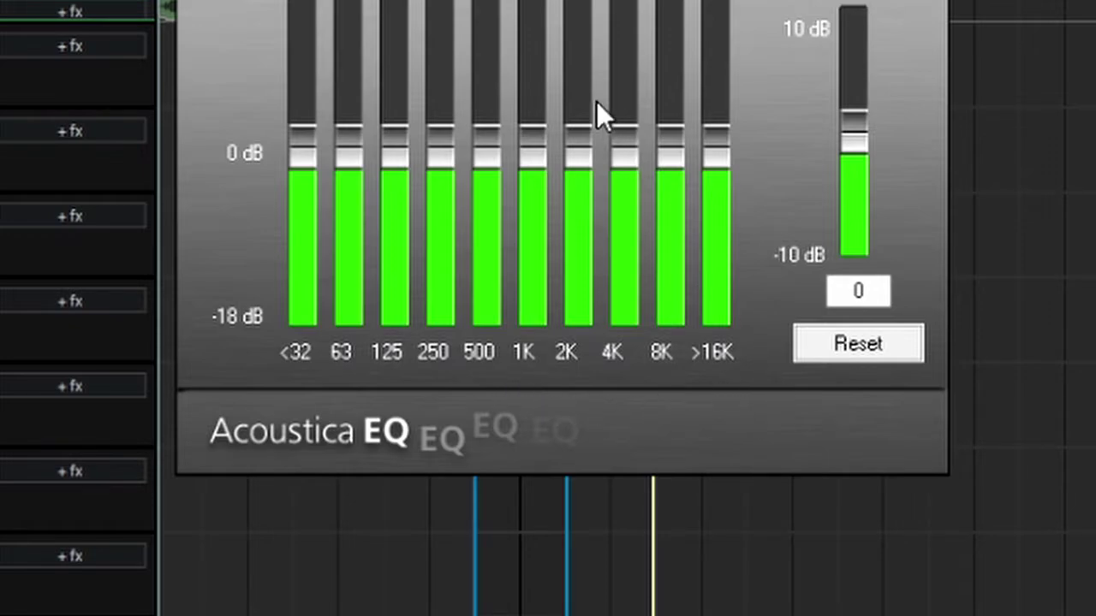
- Try out the Acoustica EQ's 4K band by moving its slider down and back up
left_click_drag(628, 147, 625, 67)
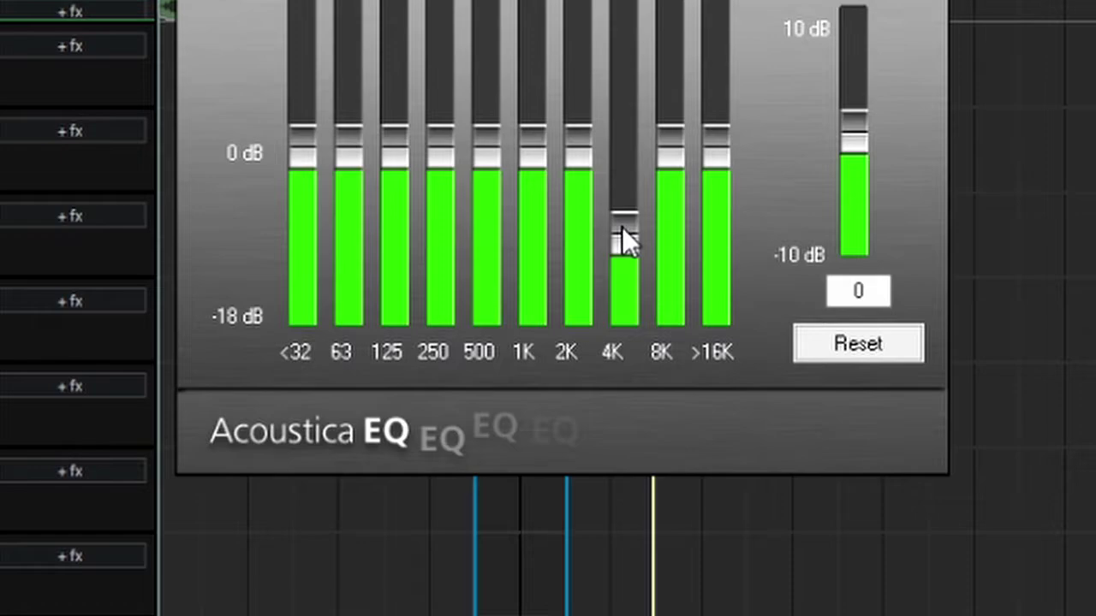
left_click_drag(622, 209, 622, 186)
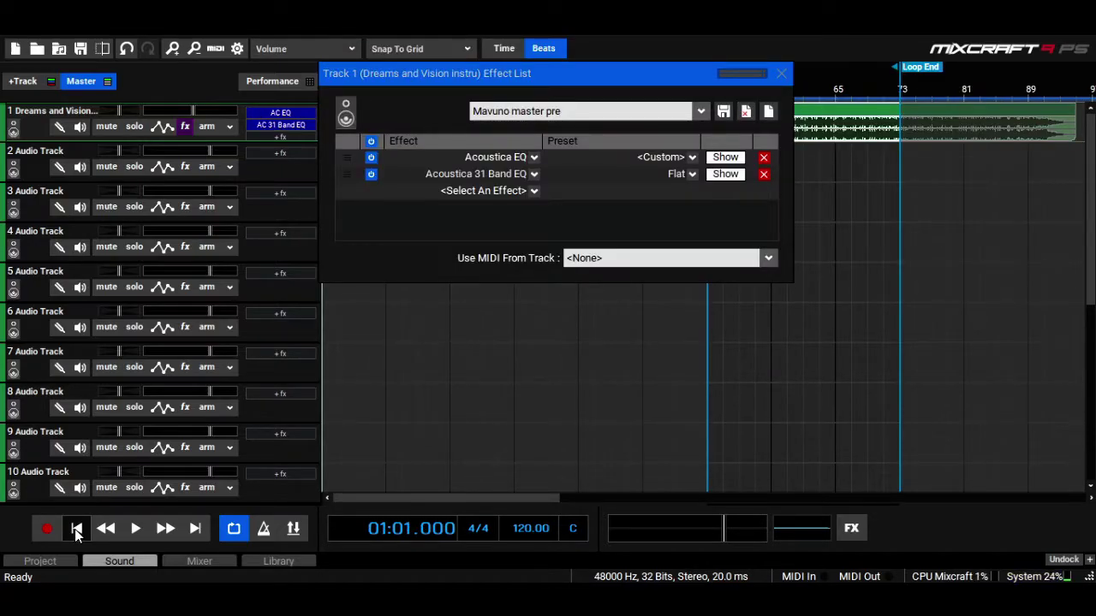
- Start the song playing and reopen the 10-band Acoustica EQ window beside the effect list
left_click_drag(512, 83, 359, 34)
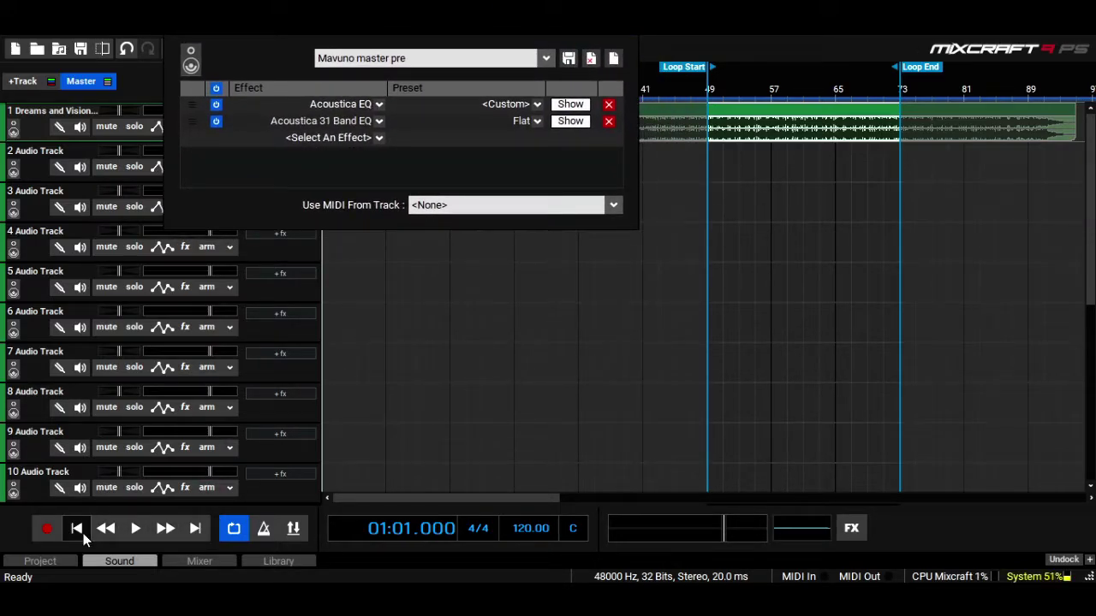
key("space")
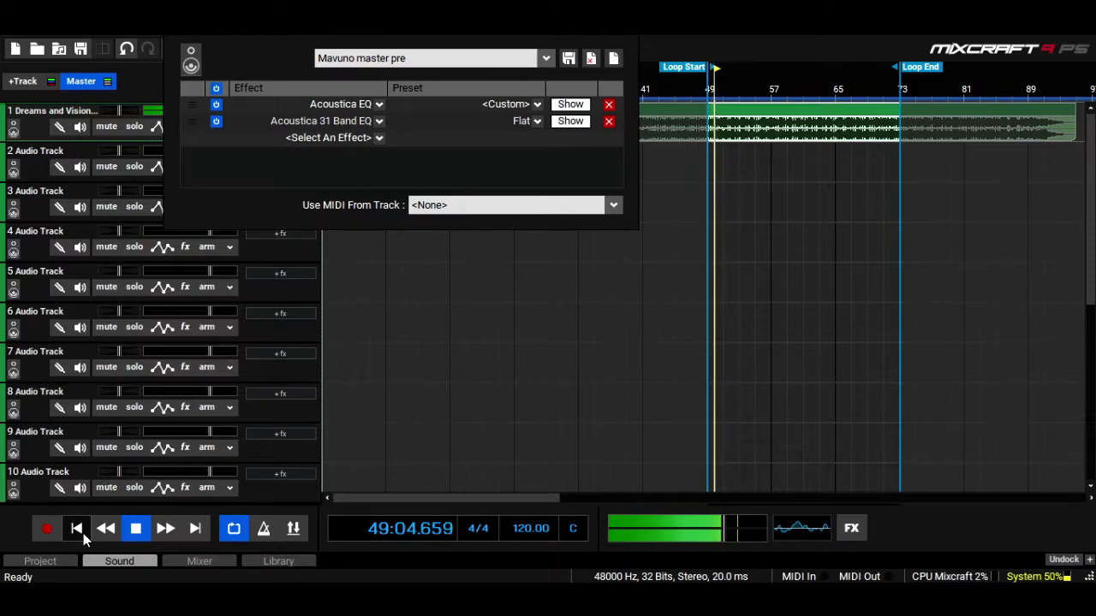
left_click(583, 105)
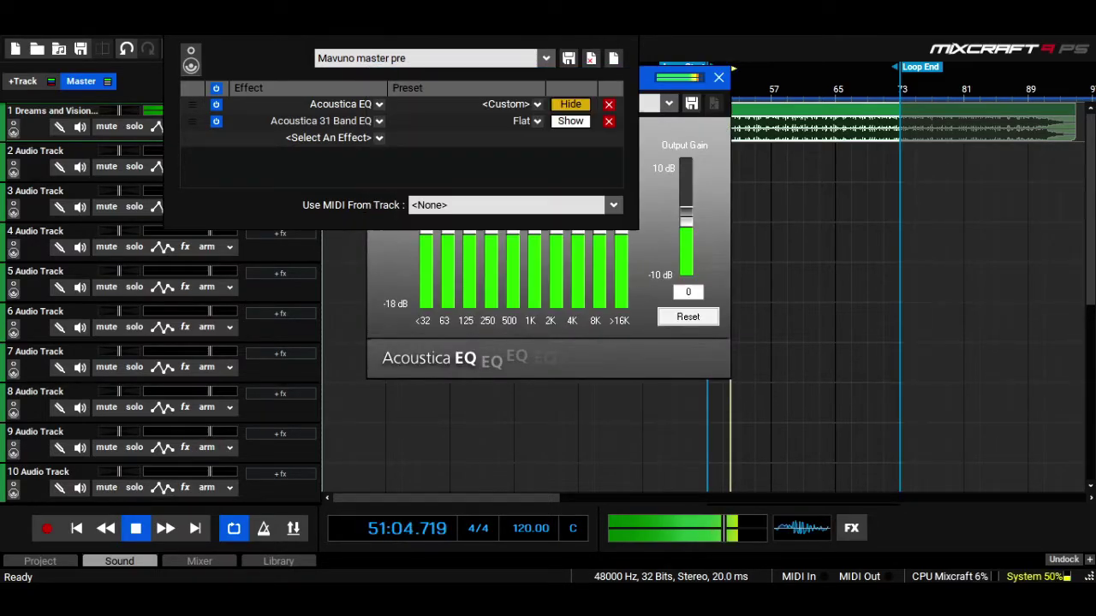
left_click_drag(584, 74, 526, 61)
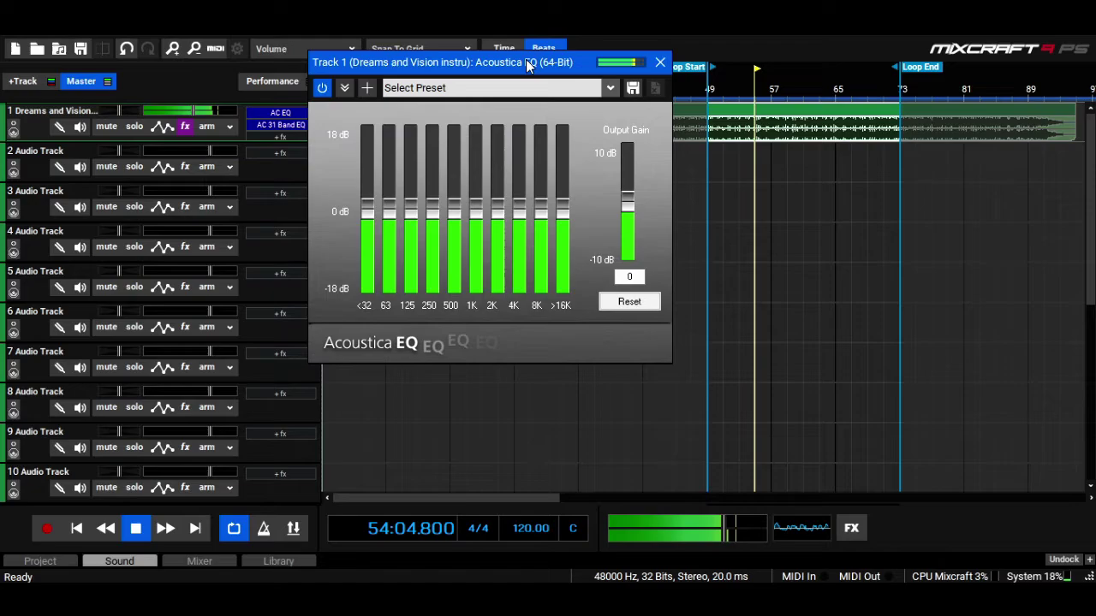
- Stop playback, reposition the EQ window, and replay the 250 Hz boost from the song's start
key("space")
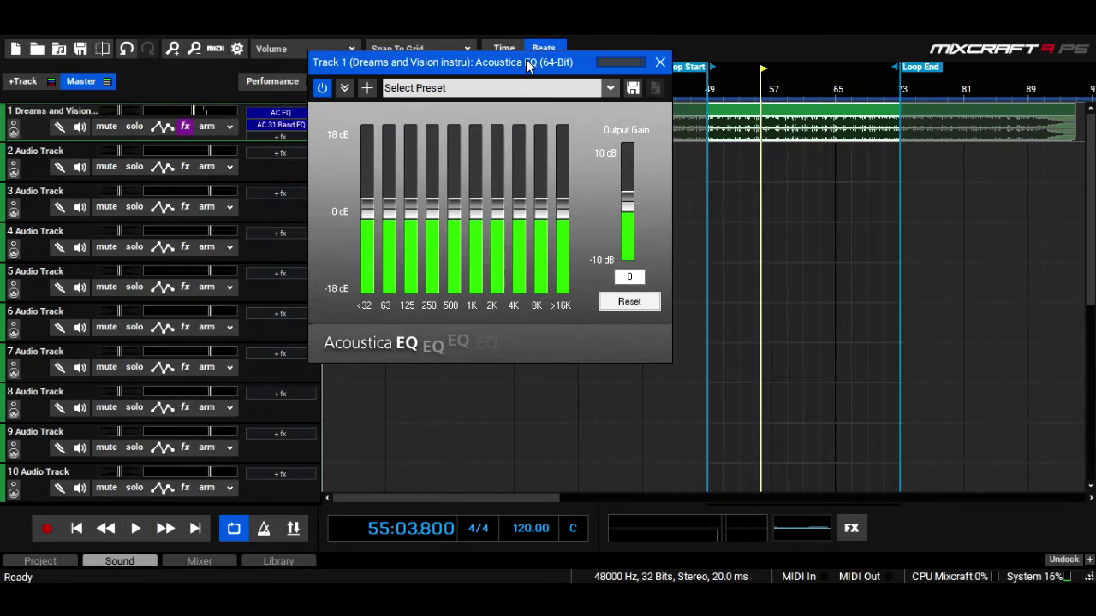
left_click_drag(526, 66, 560, 73)
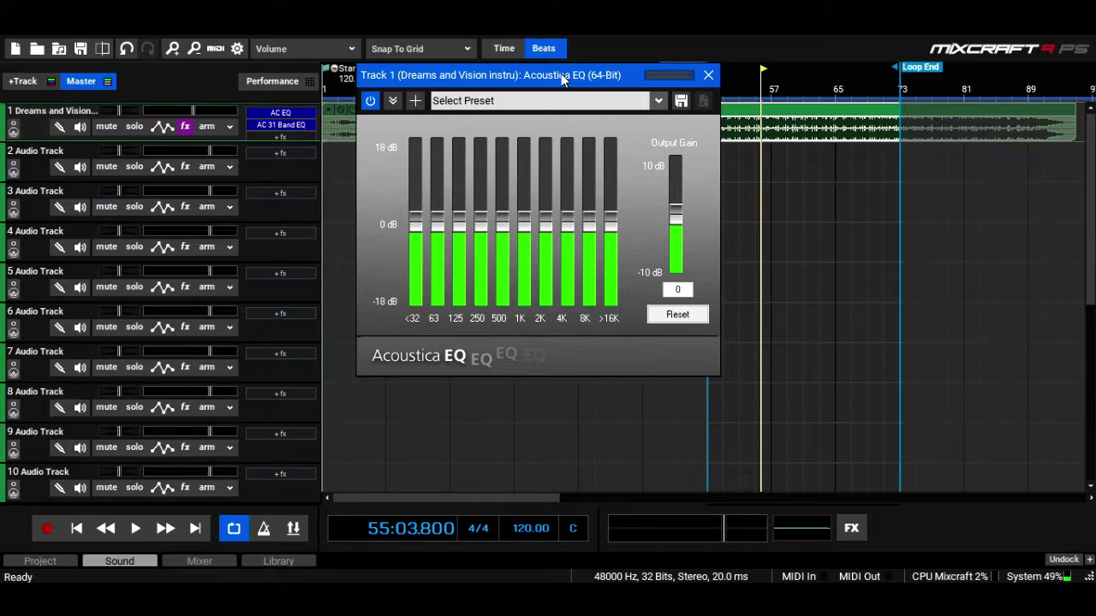
left_click_drag(561, 74, 562, 55)
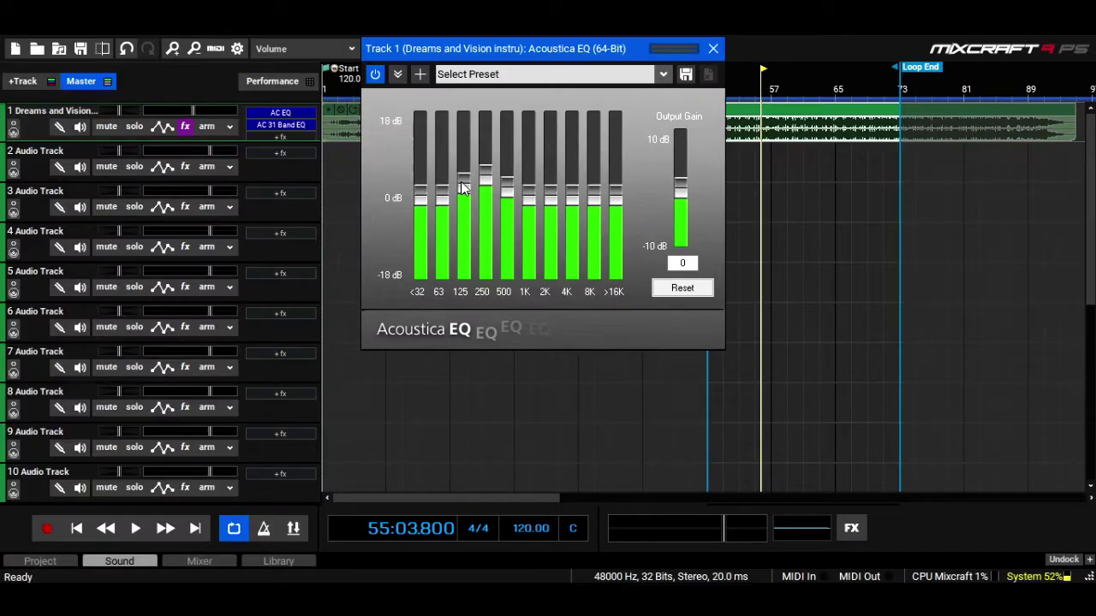
left_click(76, 529)
key("space")
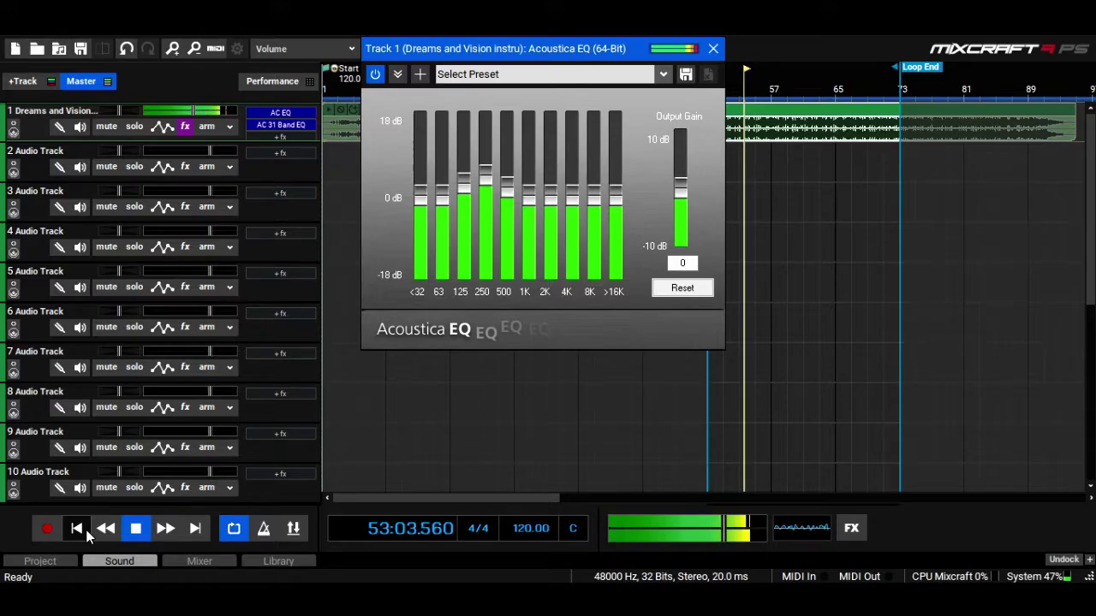
left_click(377, 75)
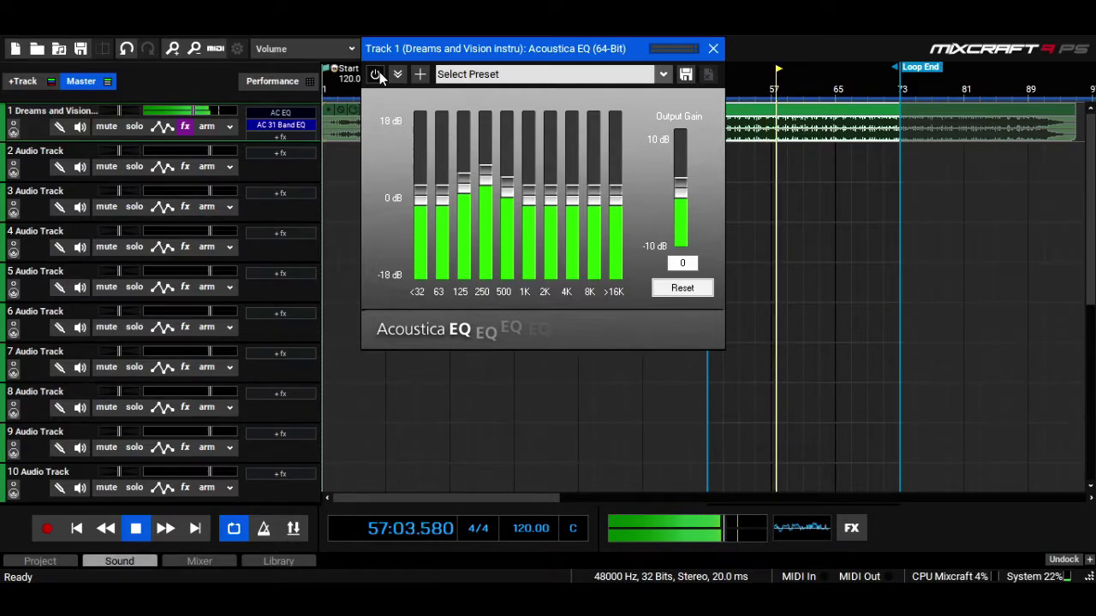
left_click(379, 75)
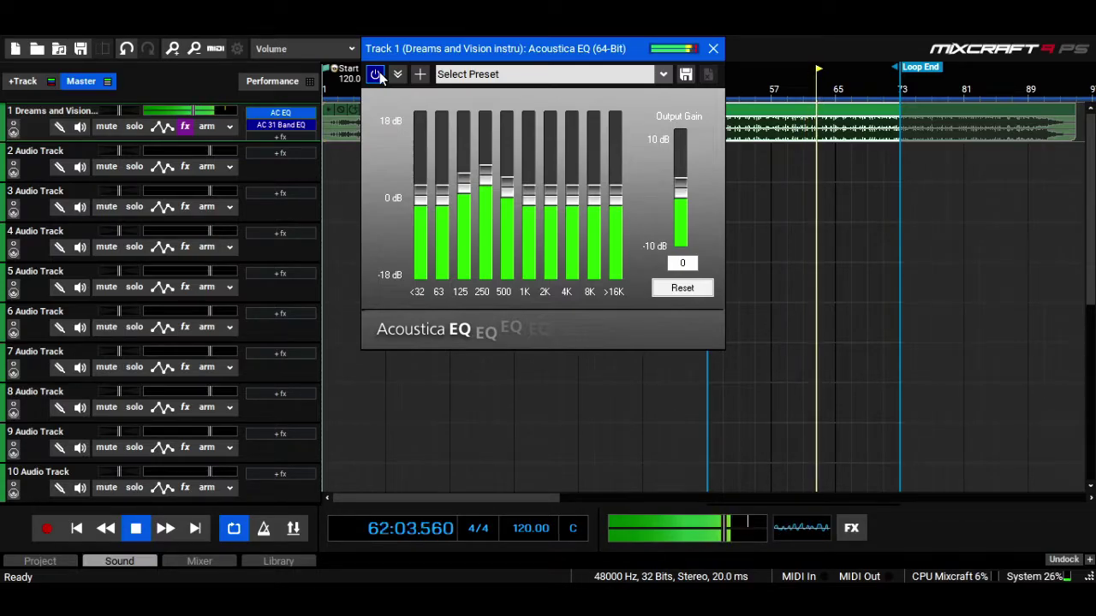
- Stop playback and swap the 10-band EQ window for Track 1's 31-band EQ
key("space")
left_click(714, 48)
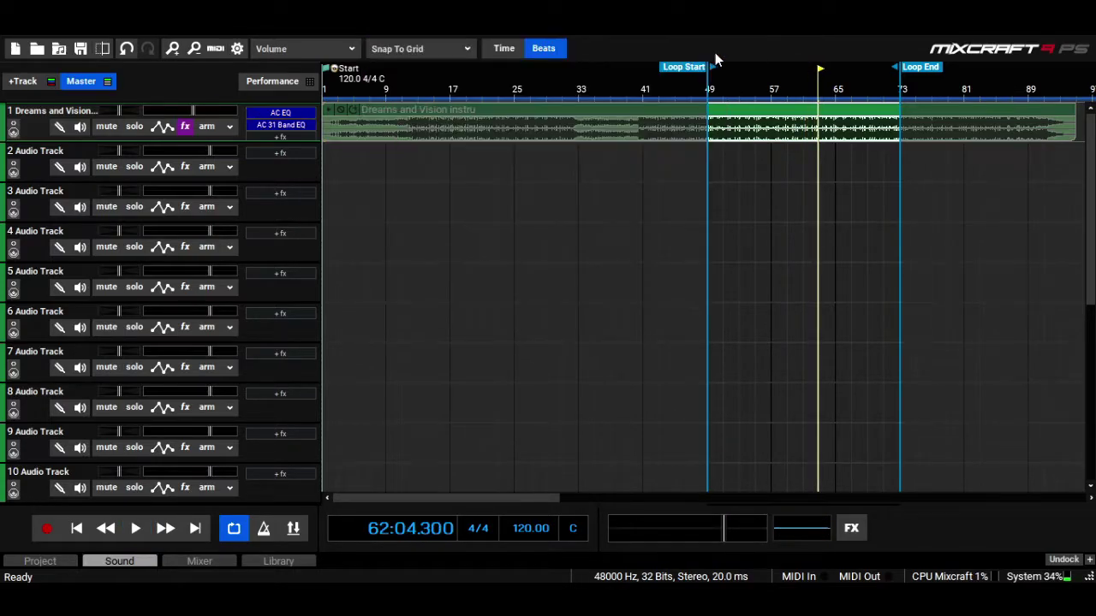
left_click(286, 124)
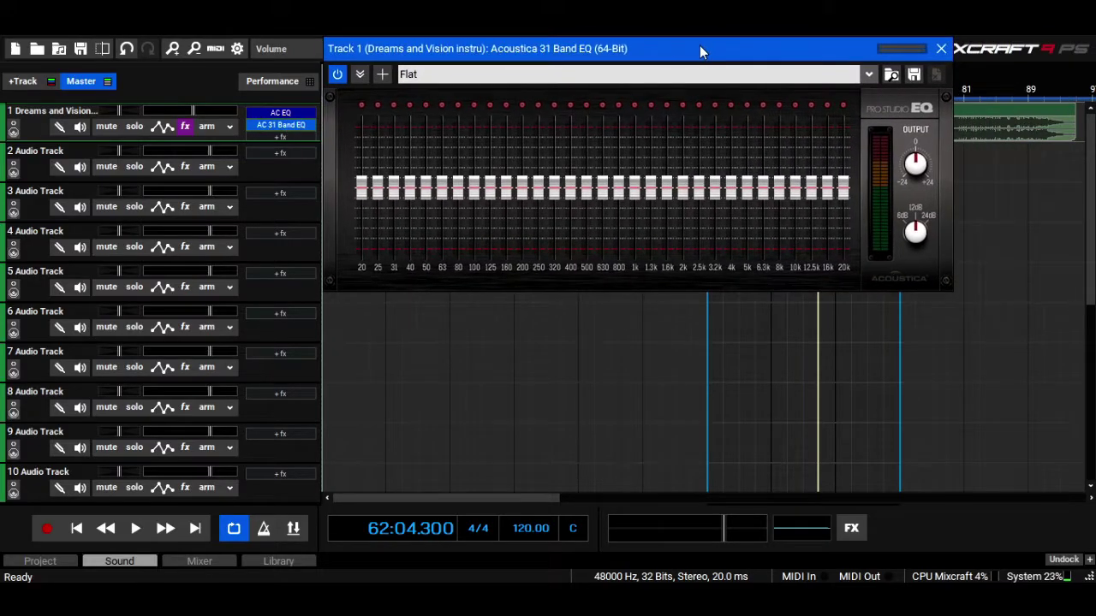
left_click_drag(700, 45, 721, 38)
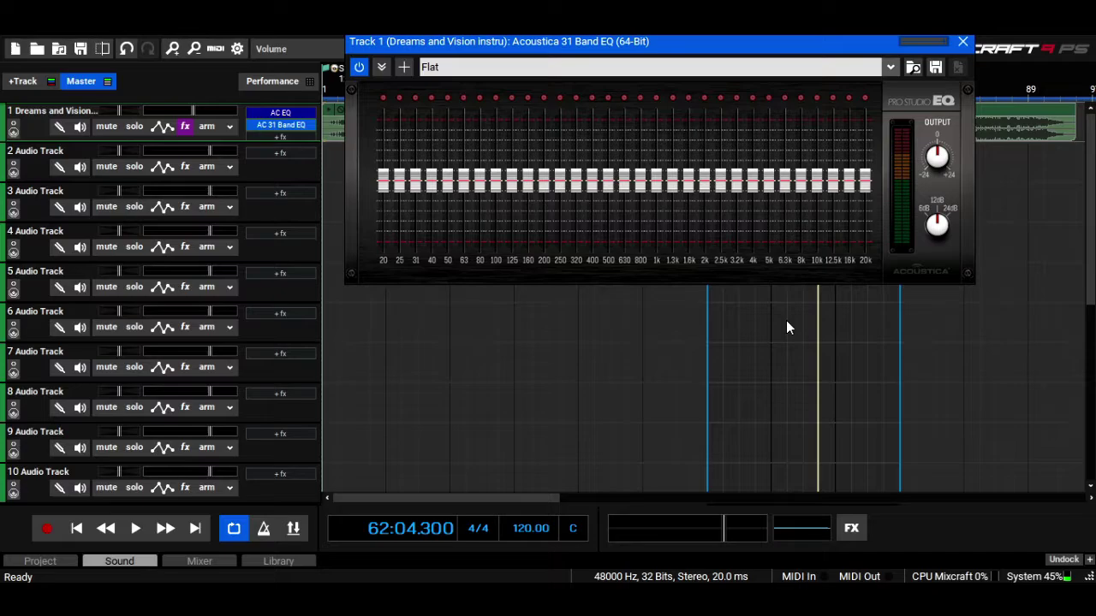
- Audition the song from around bar 57
left_click(764, 331)
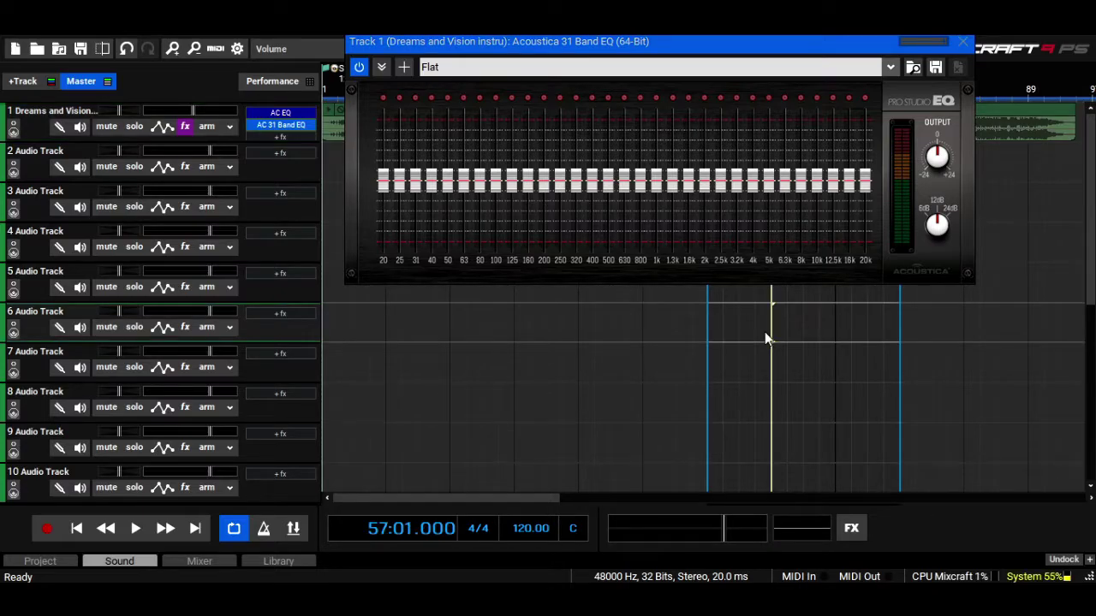
key("space")
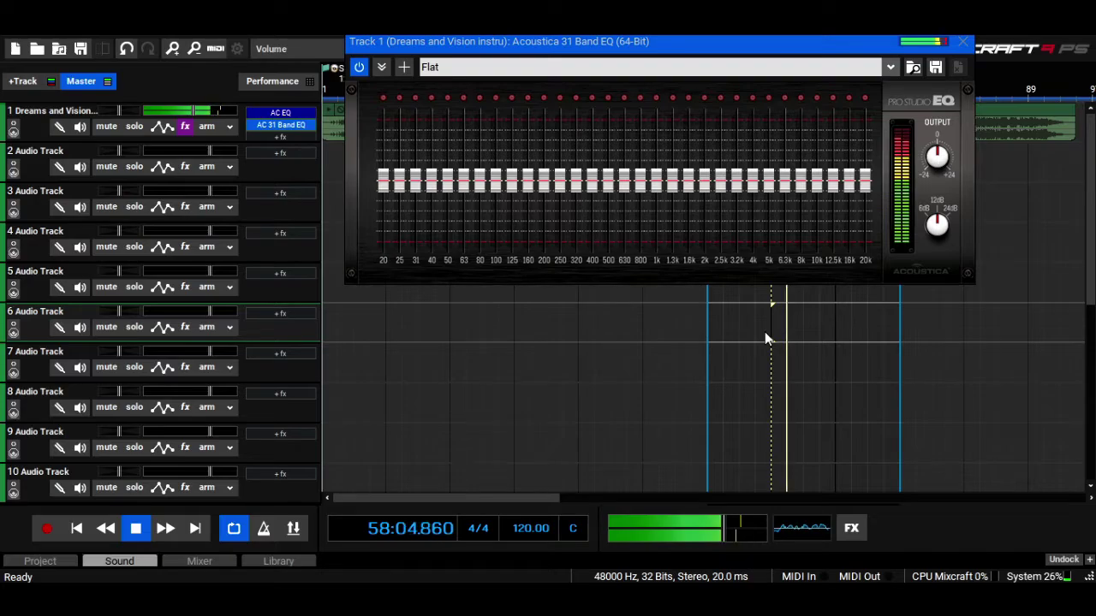
key("space")
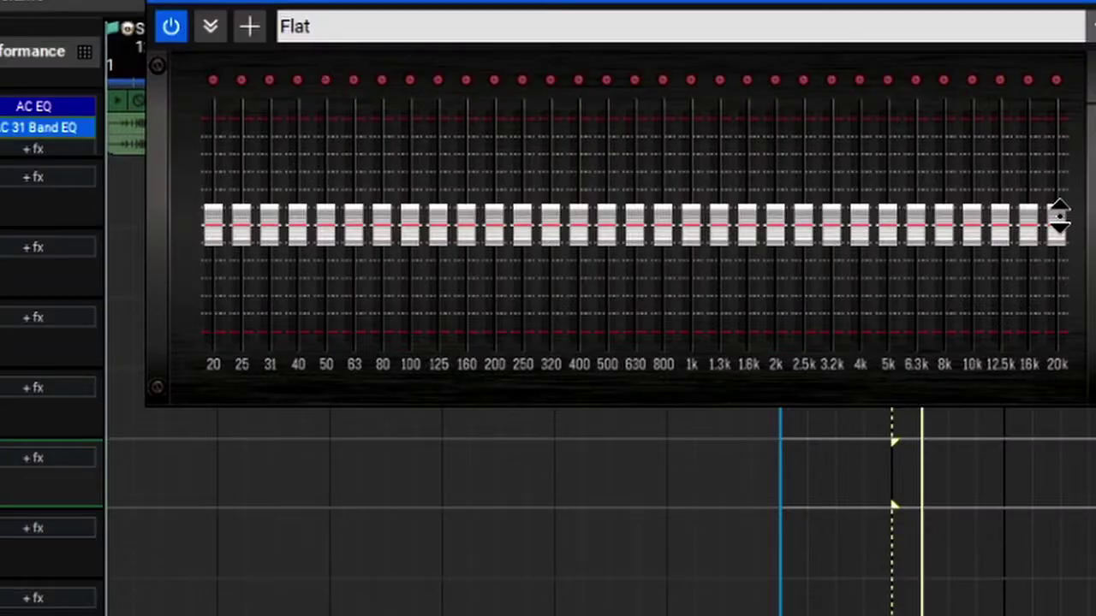
- Raise 20k to maximum with smaller rising boosts at 12.5k and 16k
left_click_drag(866, 177, 865, 158)
left_click_drag(1028, 221, 1001, 217)
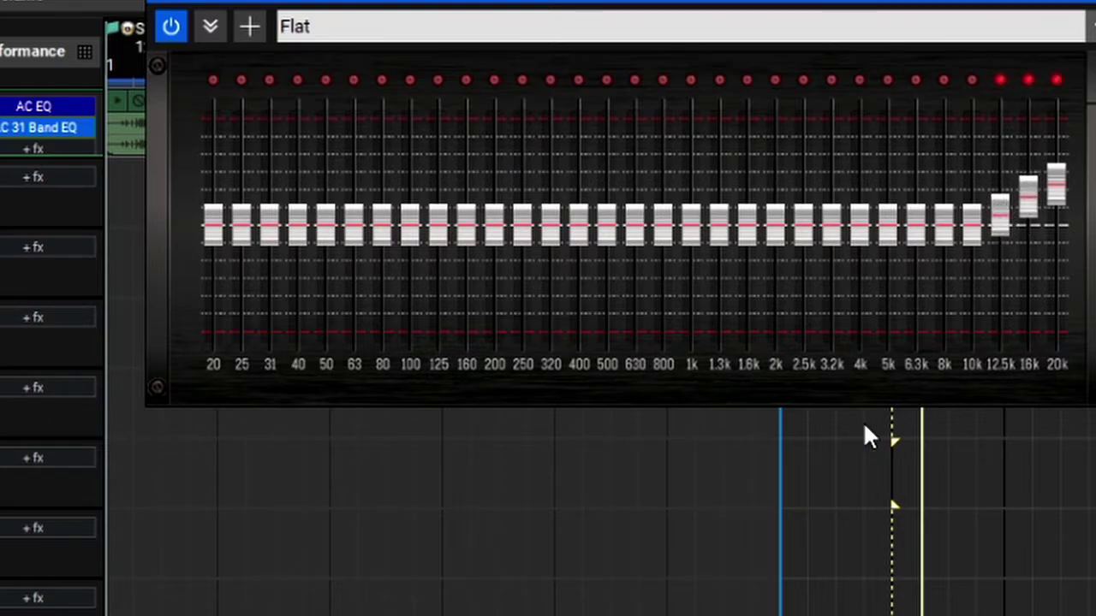
left_click(858, 469)
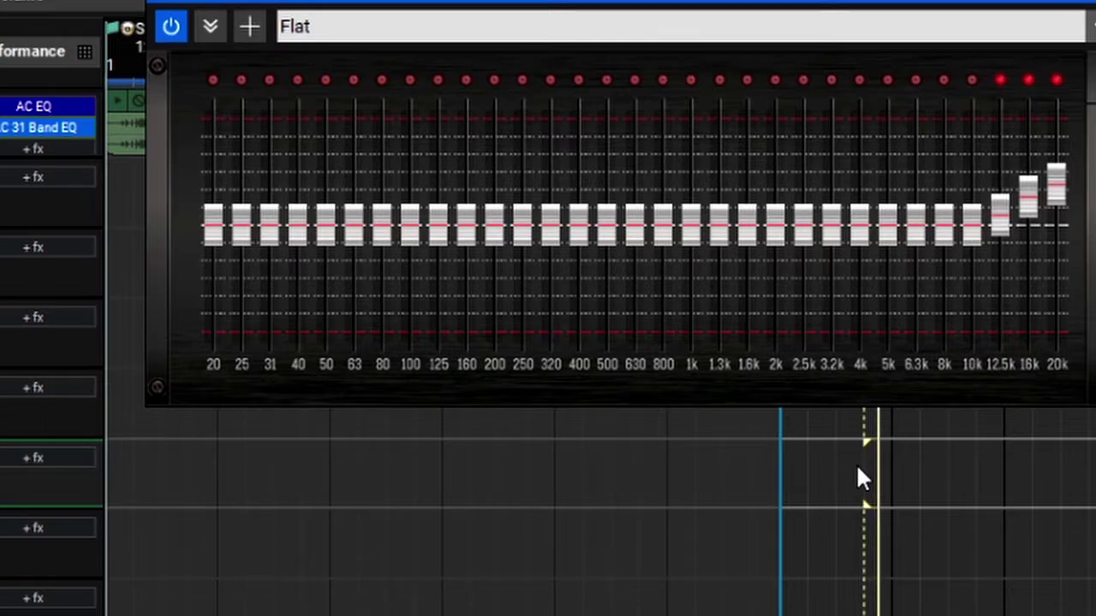
left_click_drag(1057, 184, 1055, 153)
mouse_move(1028, 197)
left_mouse_down()
mouse_move(1028, 171)
mouse_move(1029, 183)
left_mouse_up()
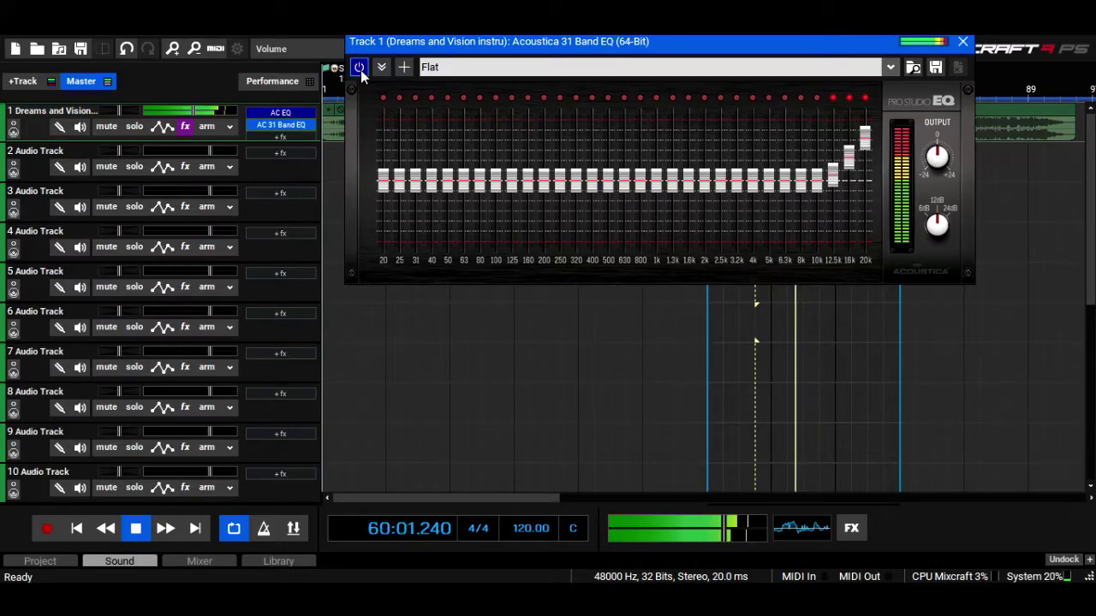
- Bypass the 31-band EQ to compare, switch it back on, and close its window
left_click(361, 70)
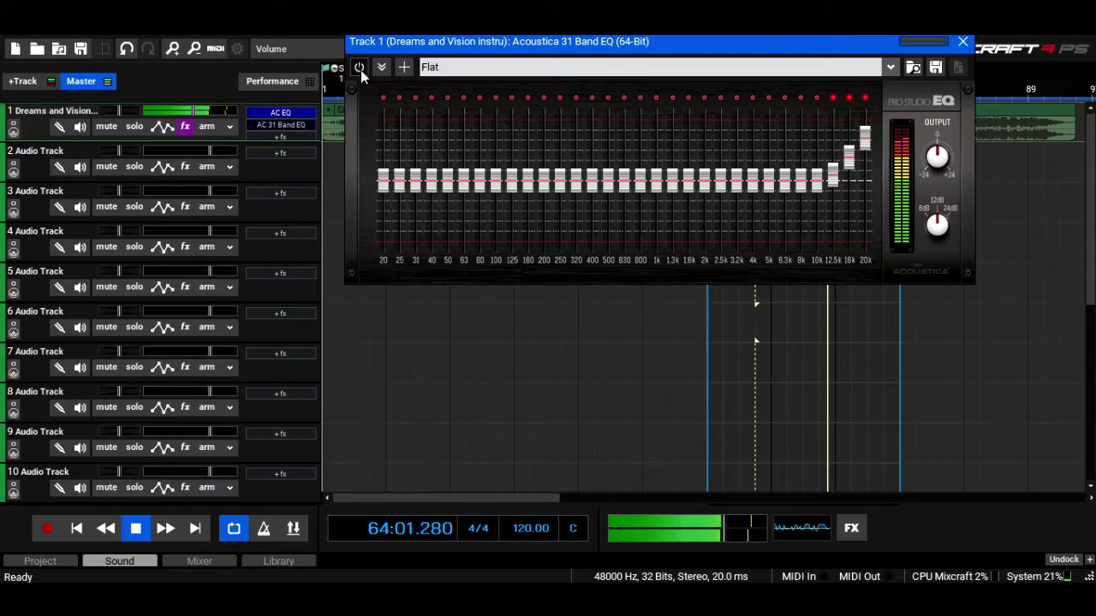
left_click(360, 70)
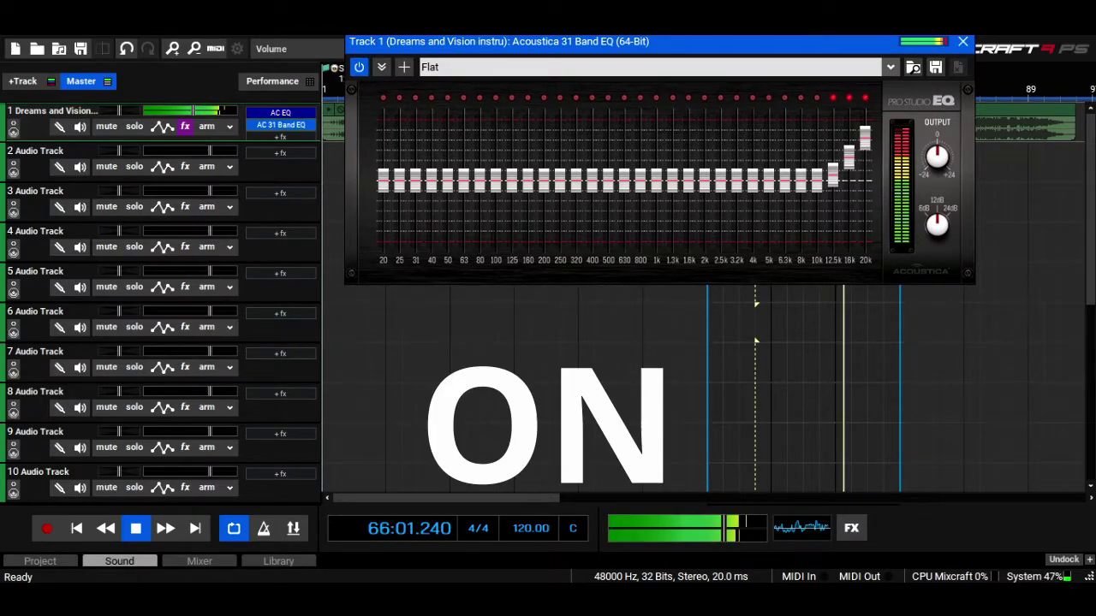
left_click(962, 41)
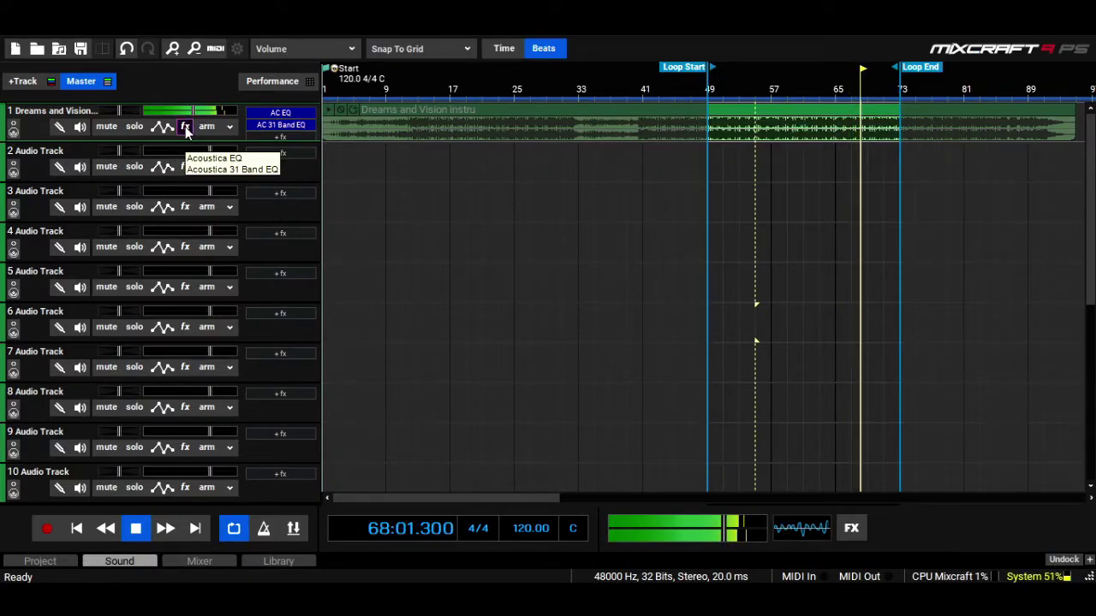
- Toggle Track 1's effects off and back on, then reopen the 10-band EQ window on the left
left_click(185, 126)
left_click(249, 257)
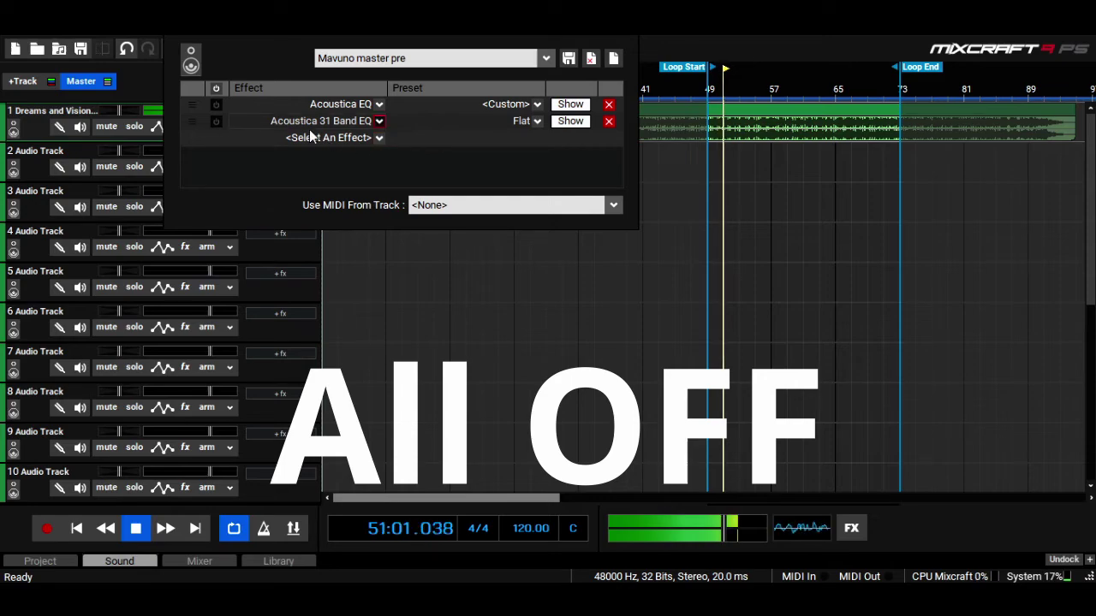
left_click(216, 88)
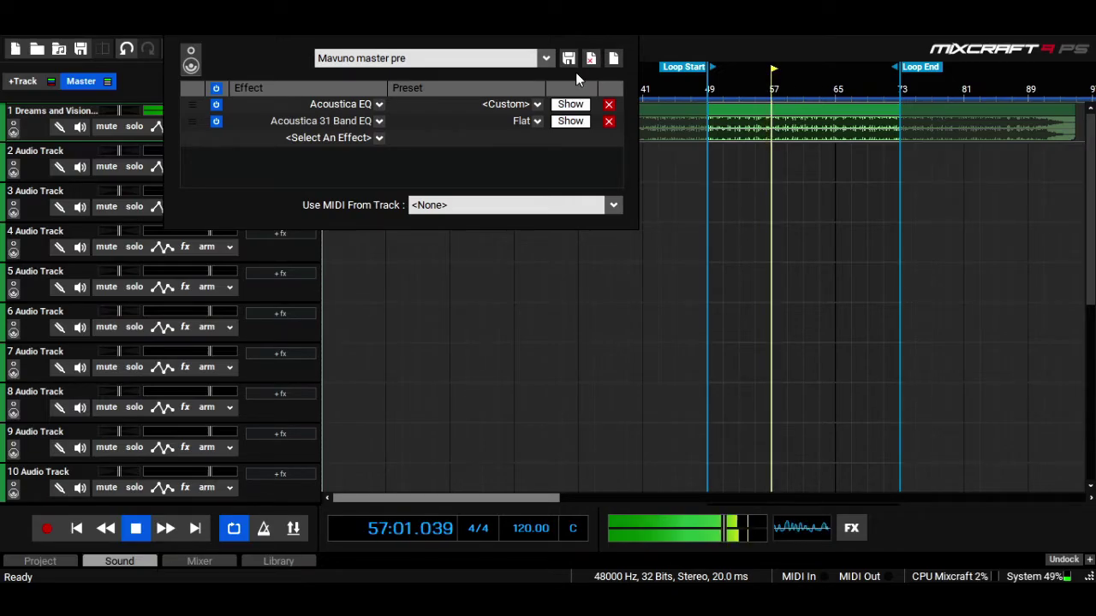
left_click(583, 106)
left_click_drag(569, 48, 325, 78)
- Open the 31-band EQ window to the right of the 10-band EQ
left_click(567, 121)
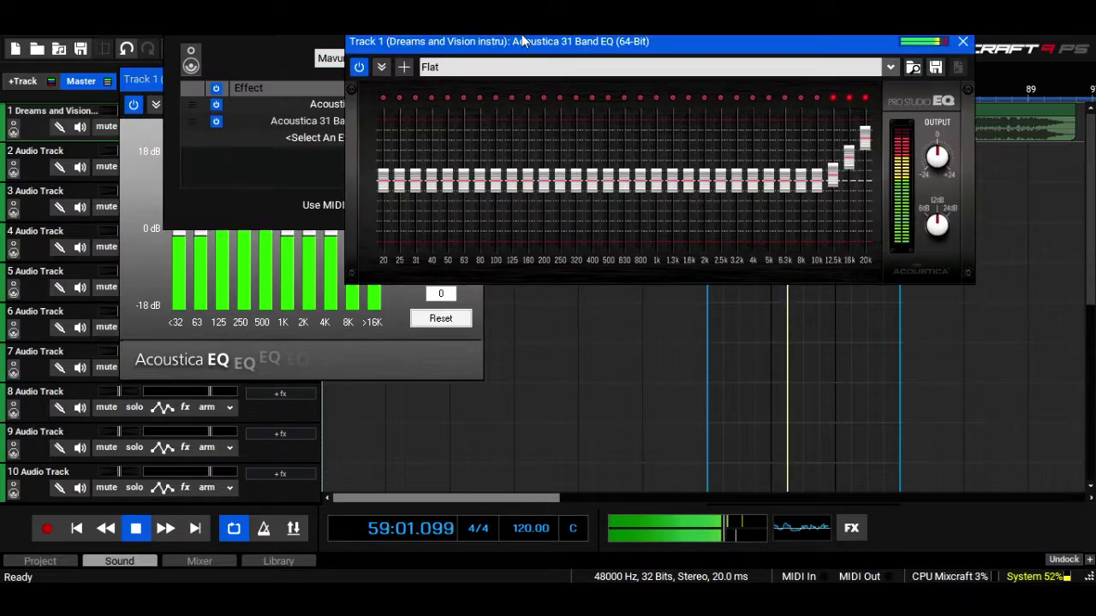
left_click_drag(518, 79, 677, 66)
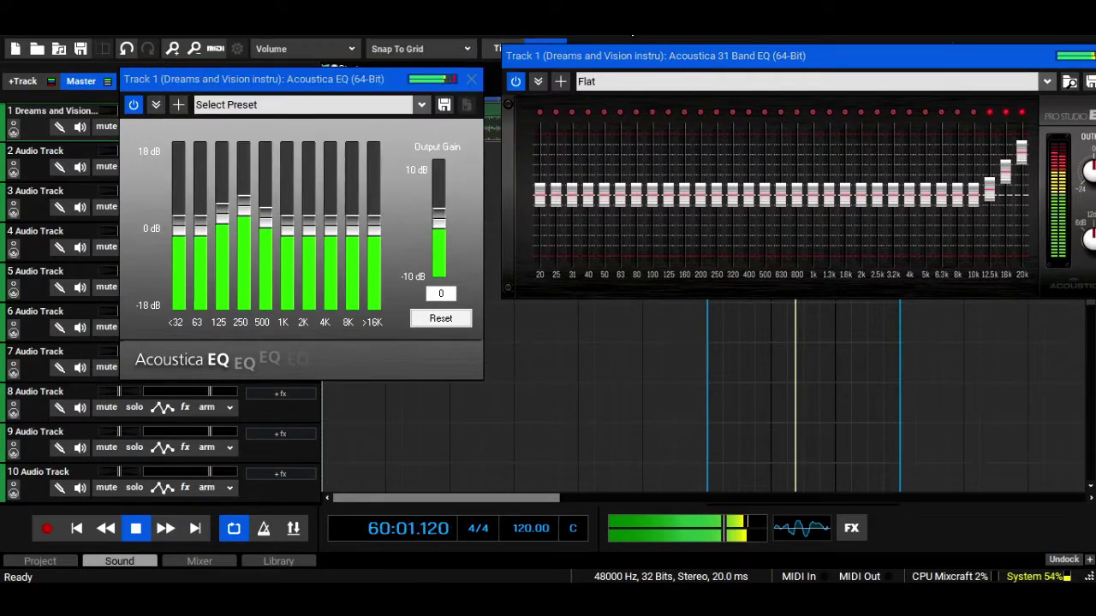